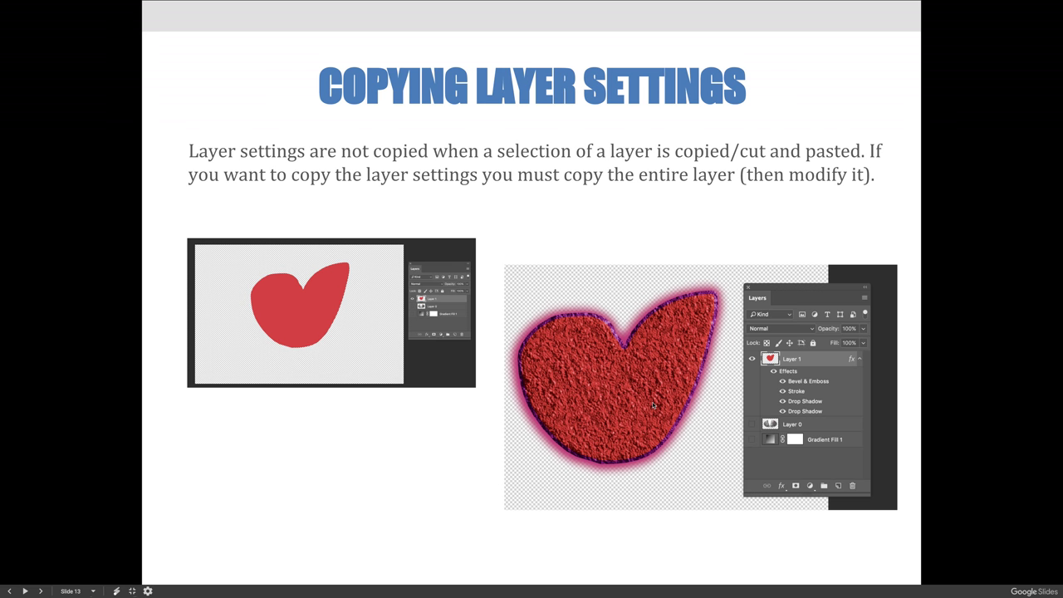
Exit the Google Slides slideshow and bring Photoshop with the textured heart to the front.
key(Escape)
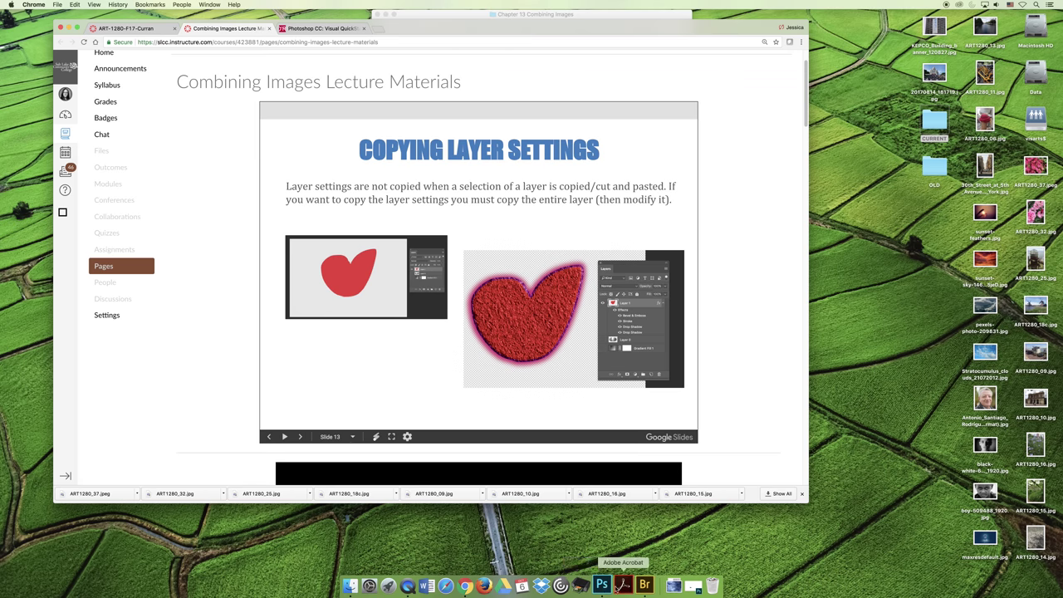
click(613, 586)
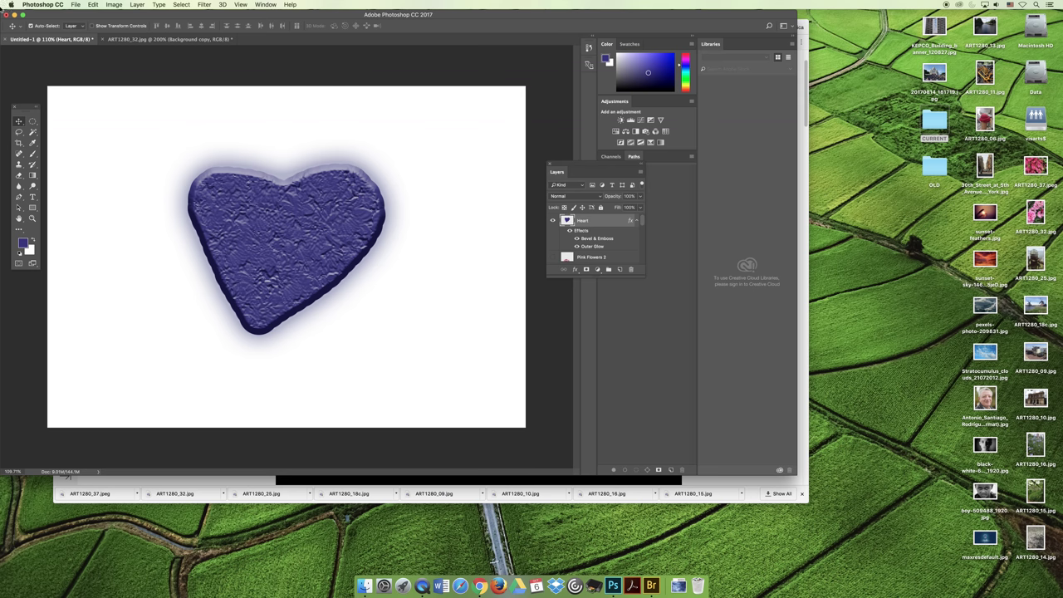
Maximize Photoshop, place the Layers panel beside the canvas, and compare the heart with effects off and on.
click(24, 15)
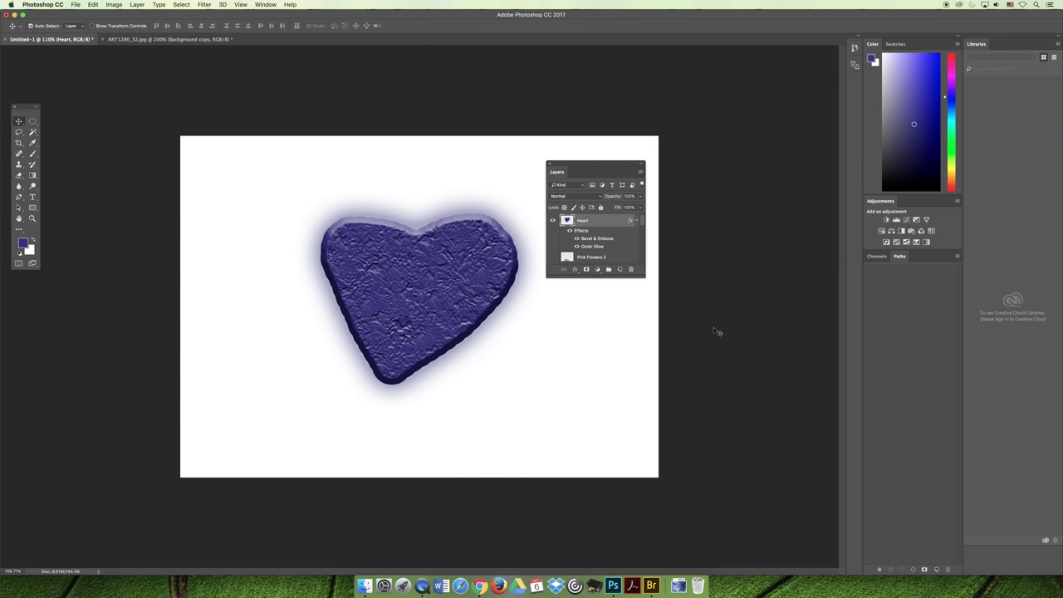
drag(598, 166, 692, 231)
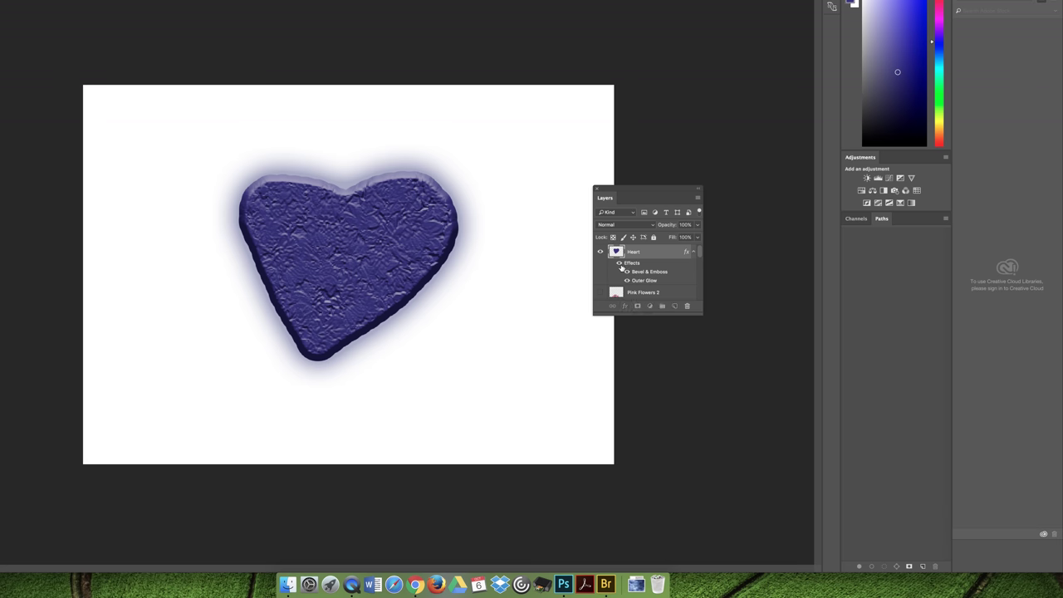
click(620, 263)
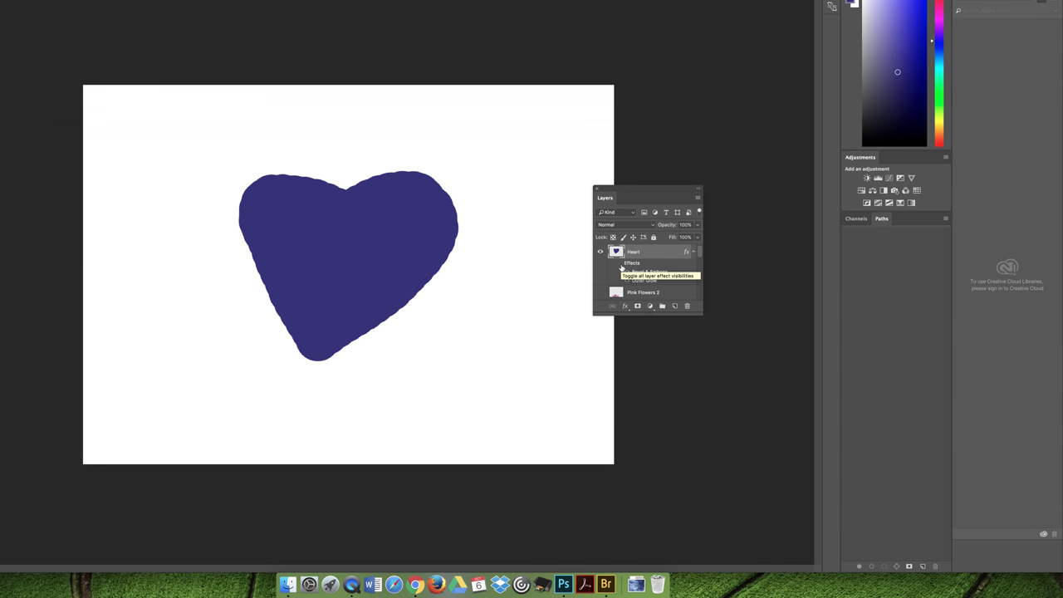
click(621, 268)
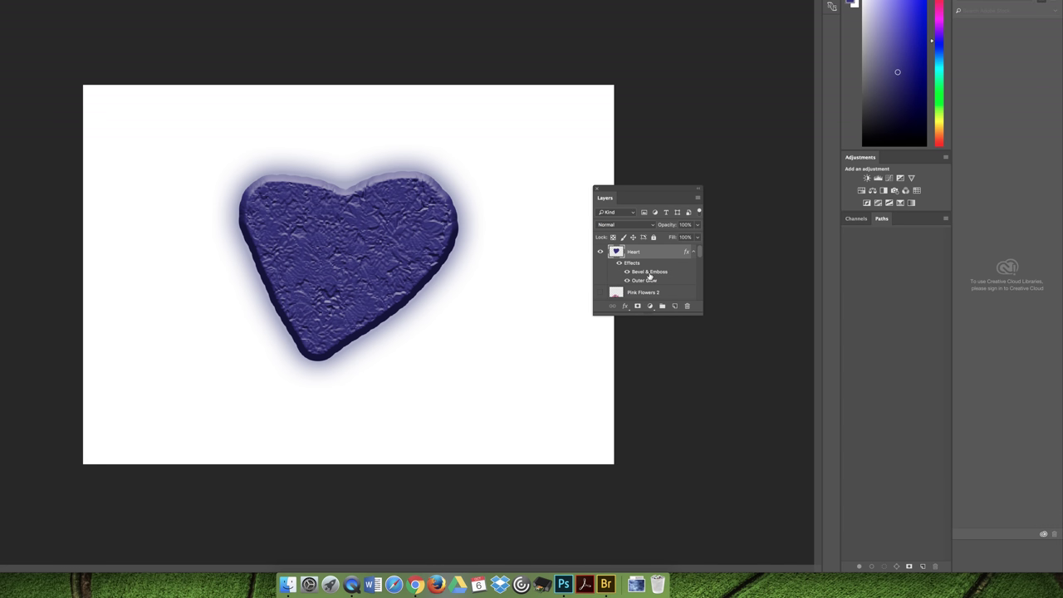
double_click(650, 275)
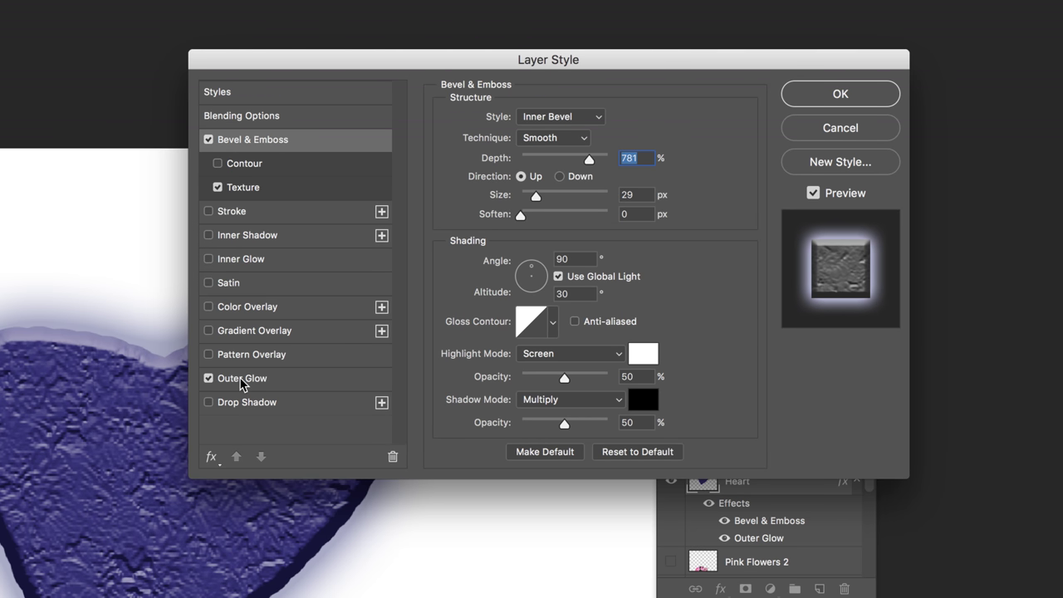
click(243, 380)
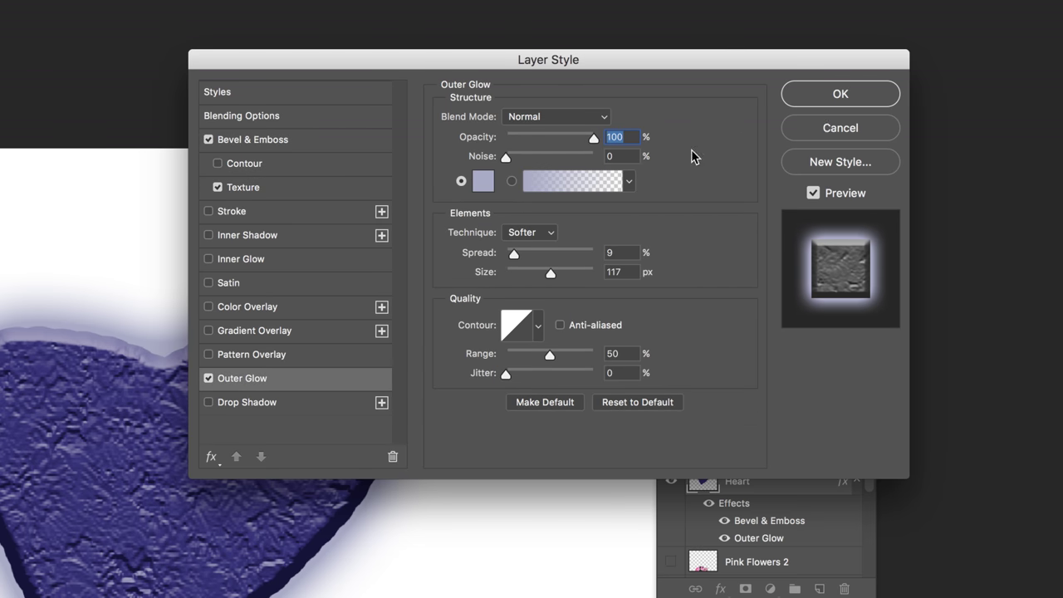
key(Return)
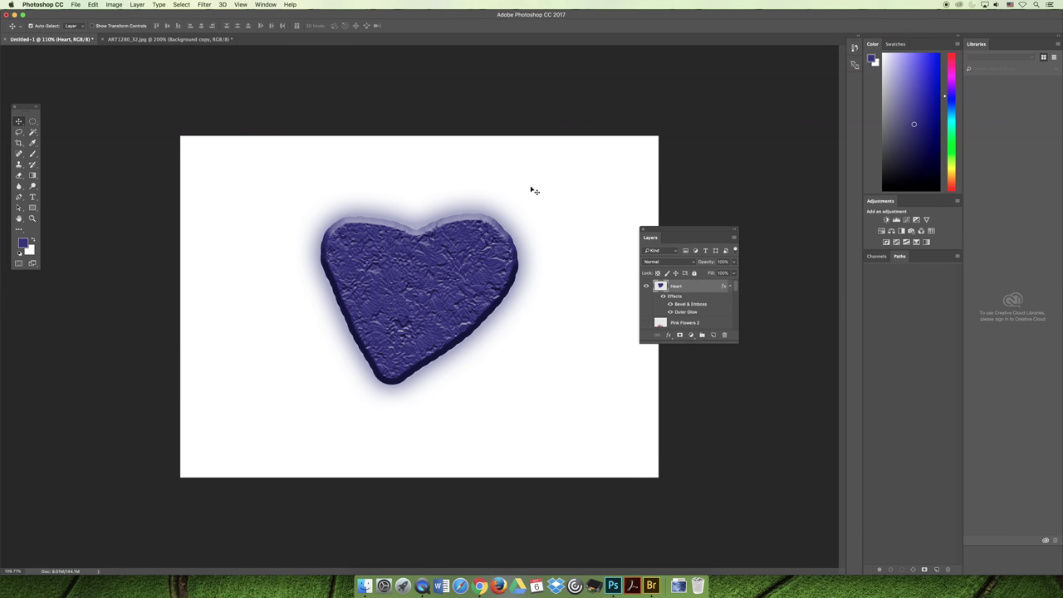
Hide the white Background layer so the heart sits on transparency.
click(18, 132)
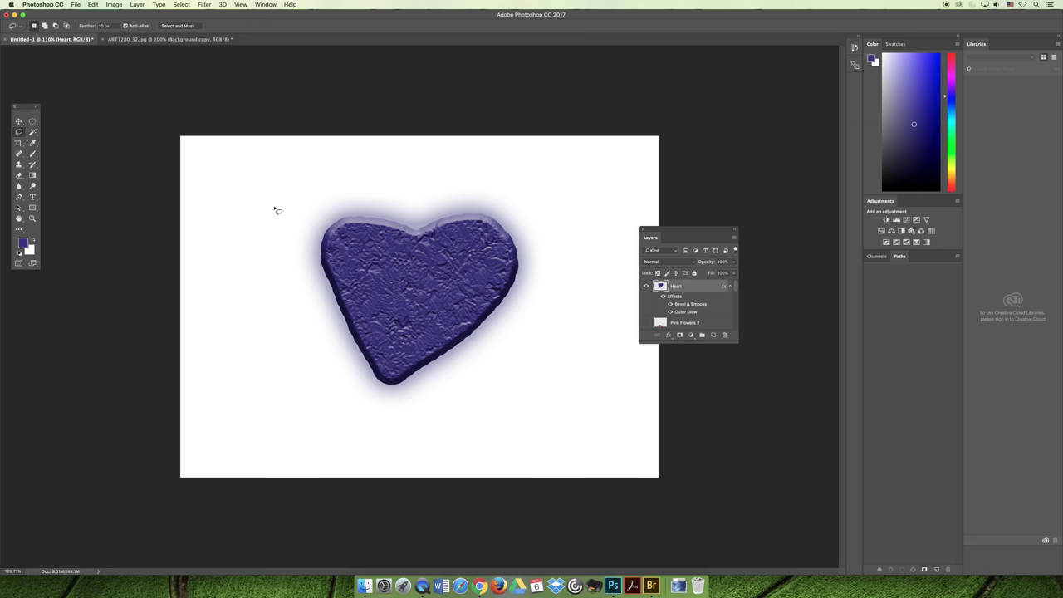
mouse_move(276, 199)
mouse_down()
mouse_move(529, 192)
mouse_move(543, 391)
mouse_move(359, 417)
mouse_move(294, 216)
mouse_move(312, 206)
mouse_up()
scroll(734, 333, down, 3)
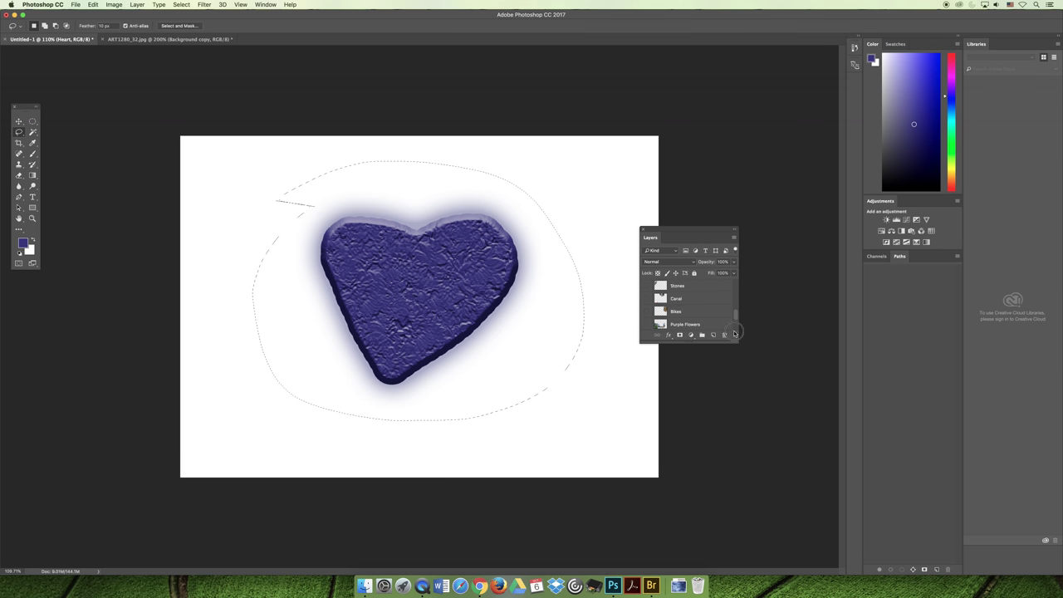
scroll(735, 331, down, 2)
click(653, 323)
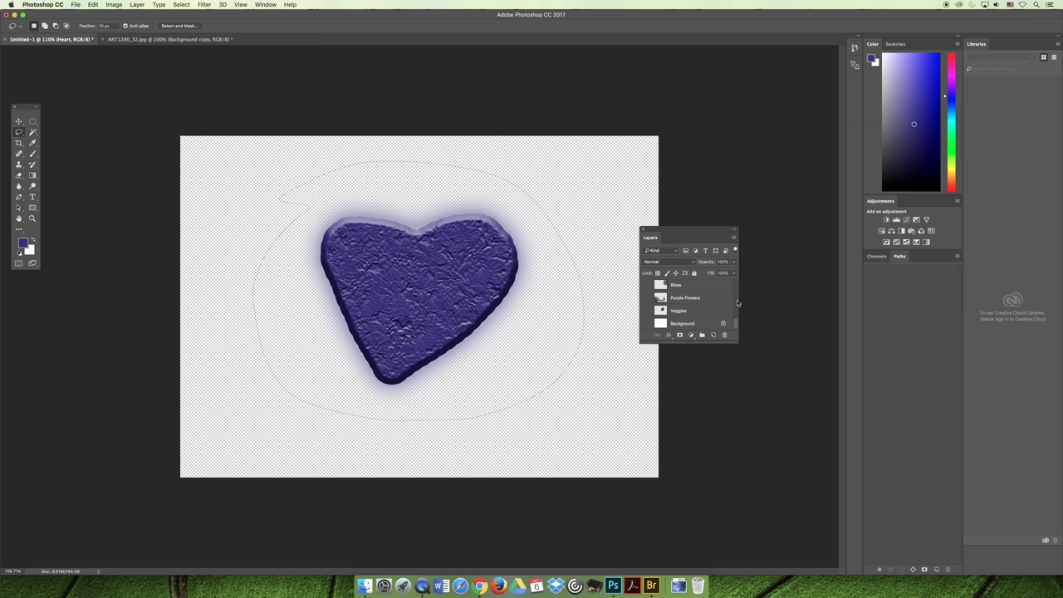
scroll(737, 329, up, 6)
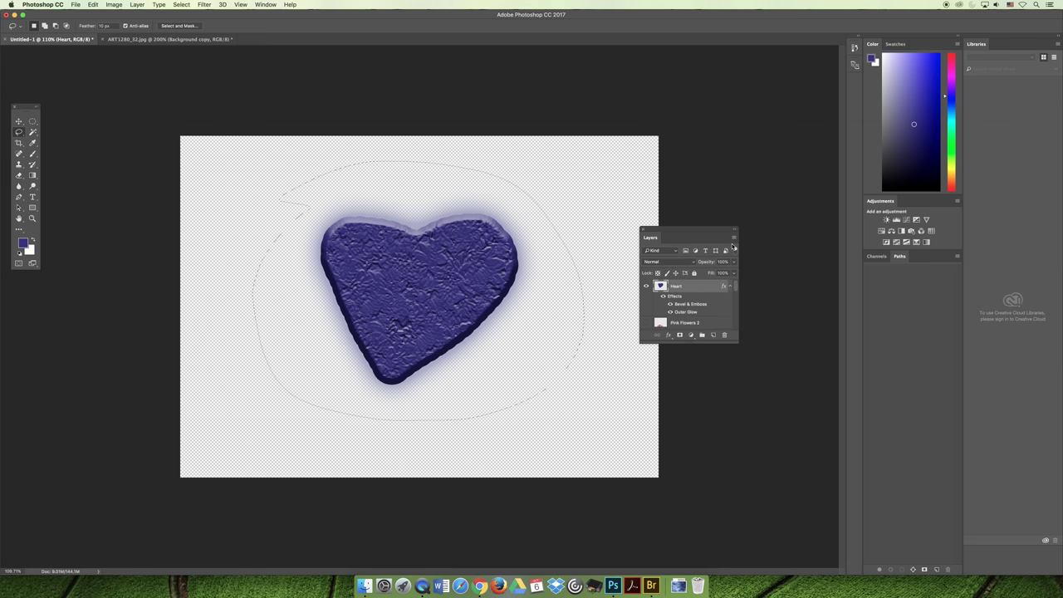
key(super+d)
Fill a flat heart copy on new Layer 1 and move it to the lower right.
click(715, 335)
super+click(660, 298)
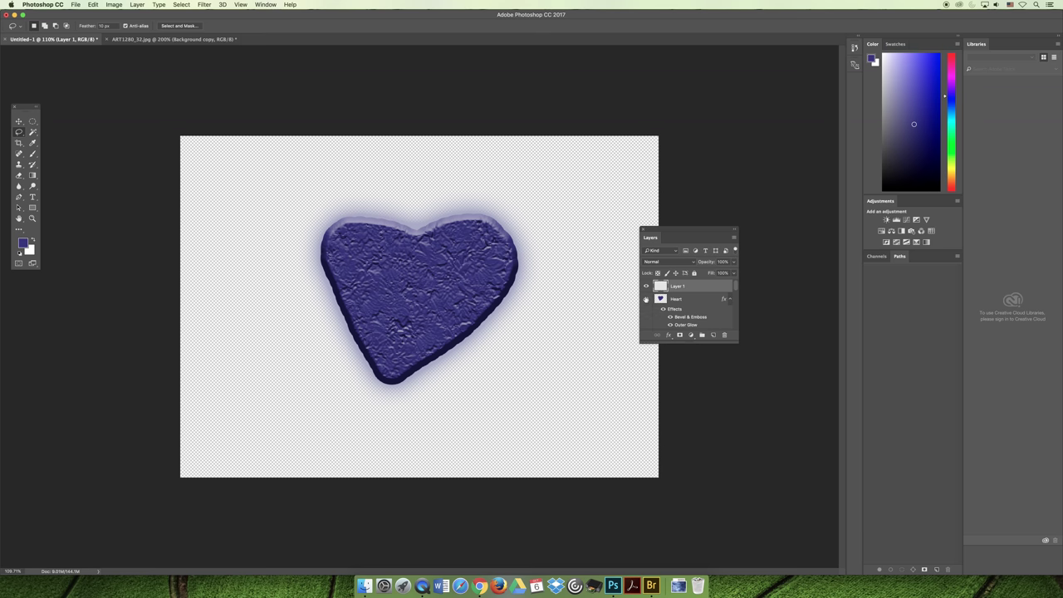
key(alt+BackSpace)
key(super+d)
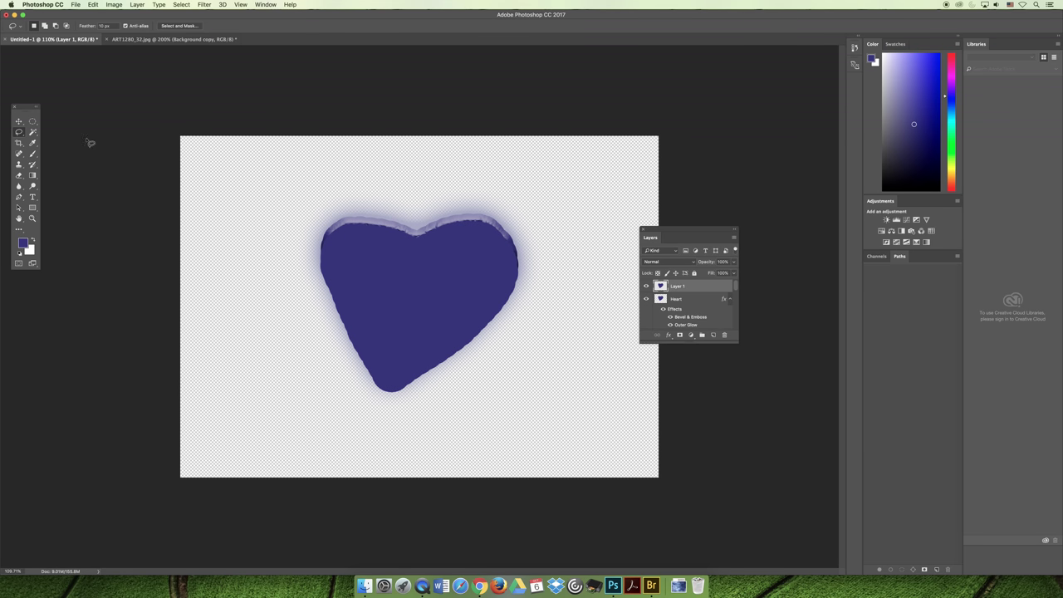
click(20, 122)
drag(425, 310, 568, 416)
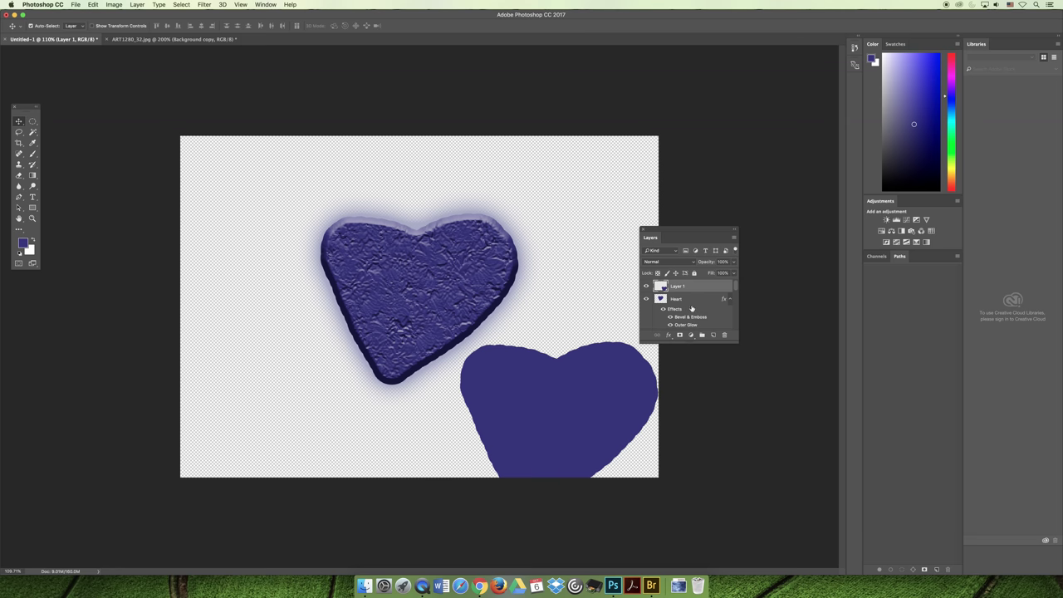
Delete Layer 1, duplicate Heart as Heart copy, and drag the copy to the lower right.
click(725, 335)
click(598, 187)
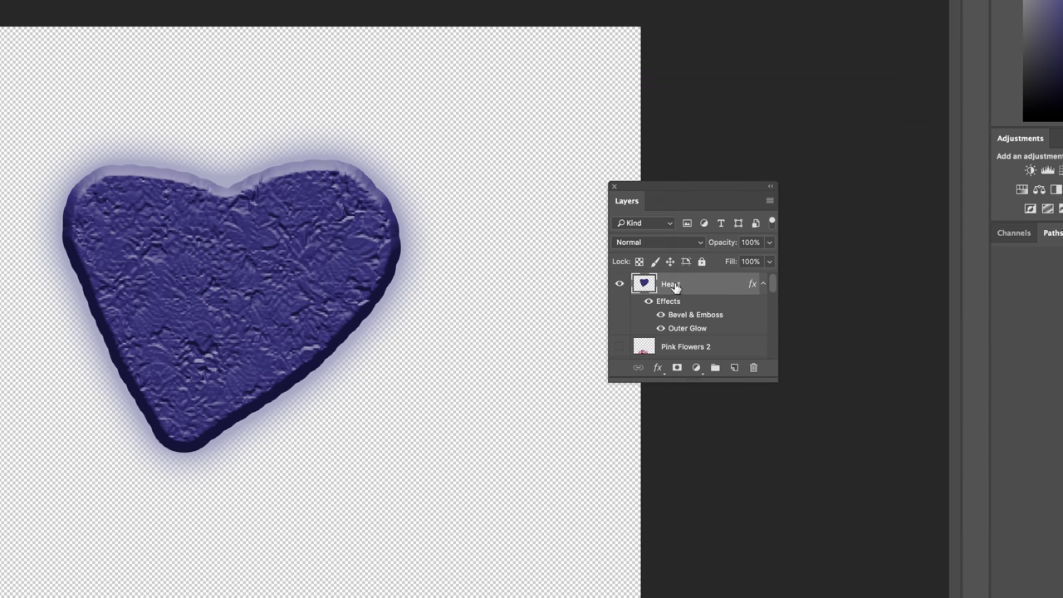
right_click(675, 286)
click(745, 251)
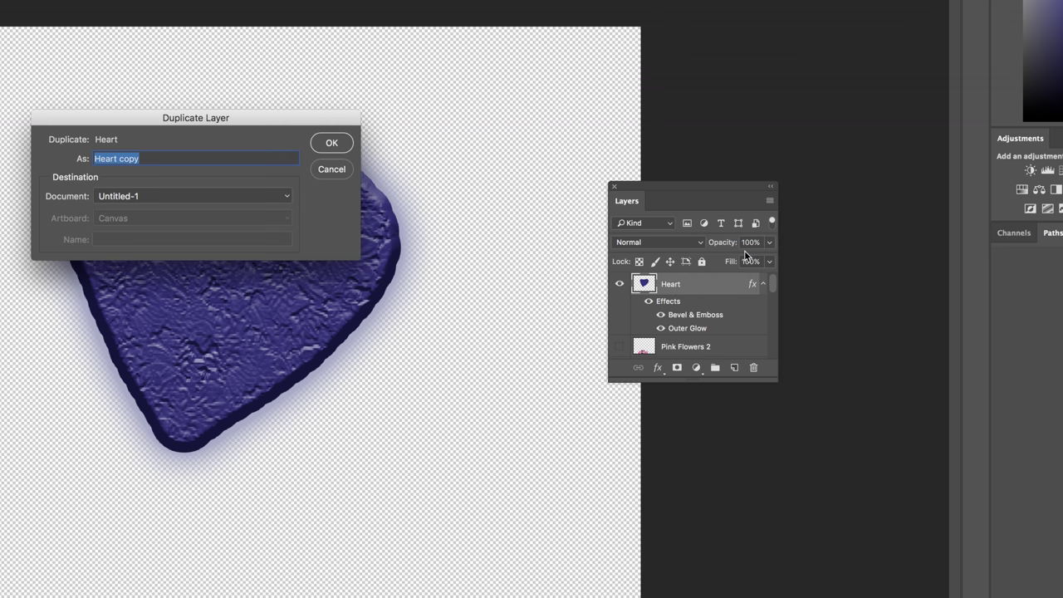
click(332, 142)
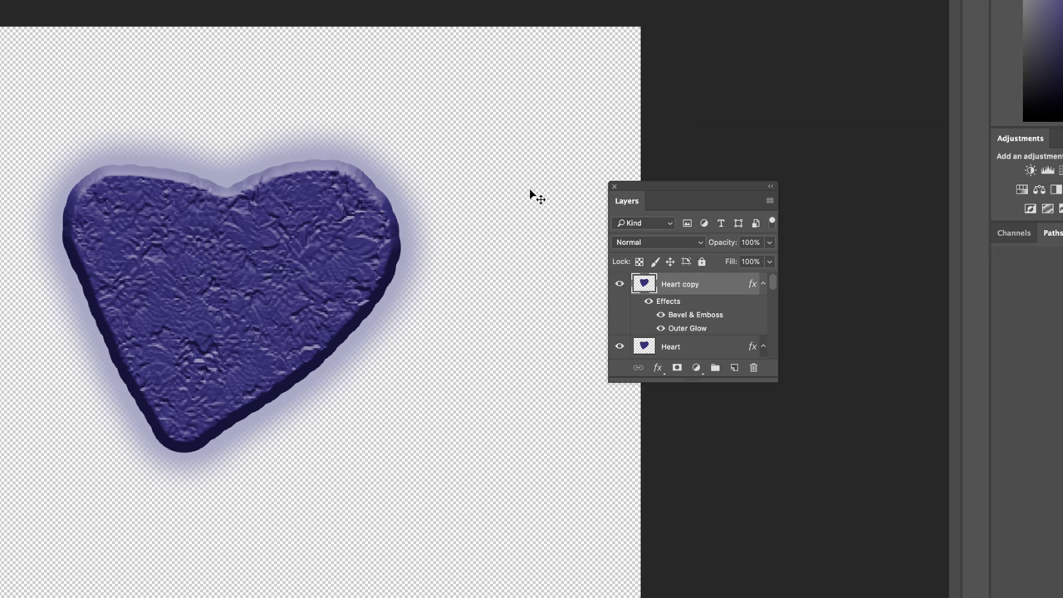
drag(415, 205, 448, 520)
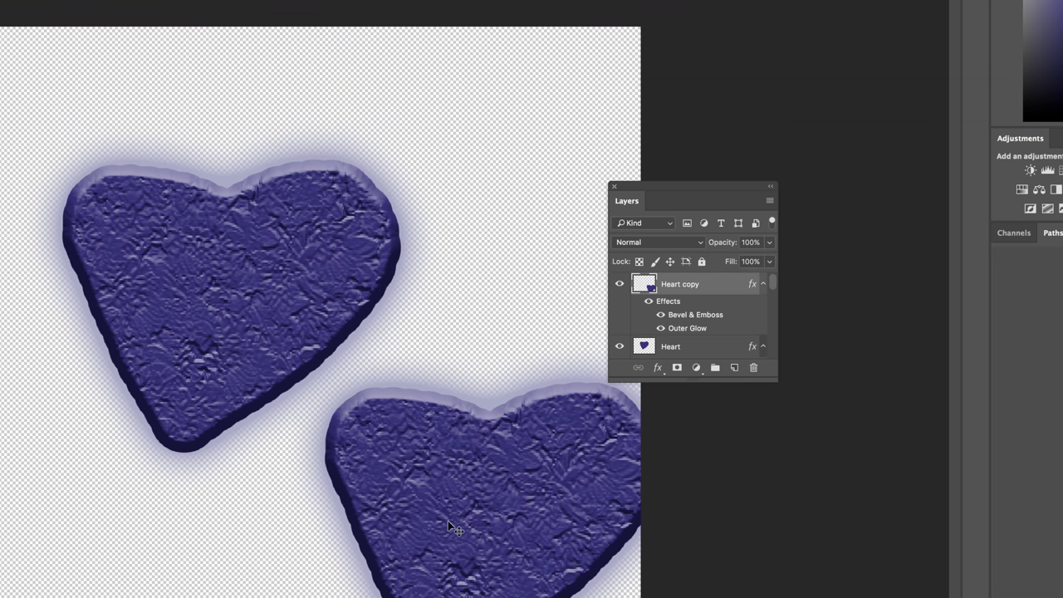
double_click(694, 314)
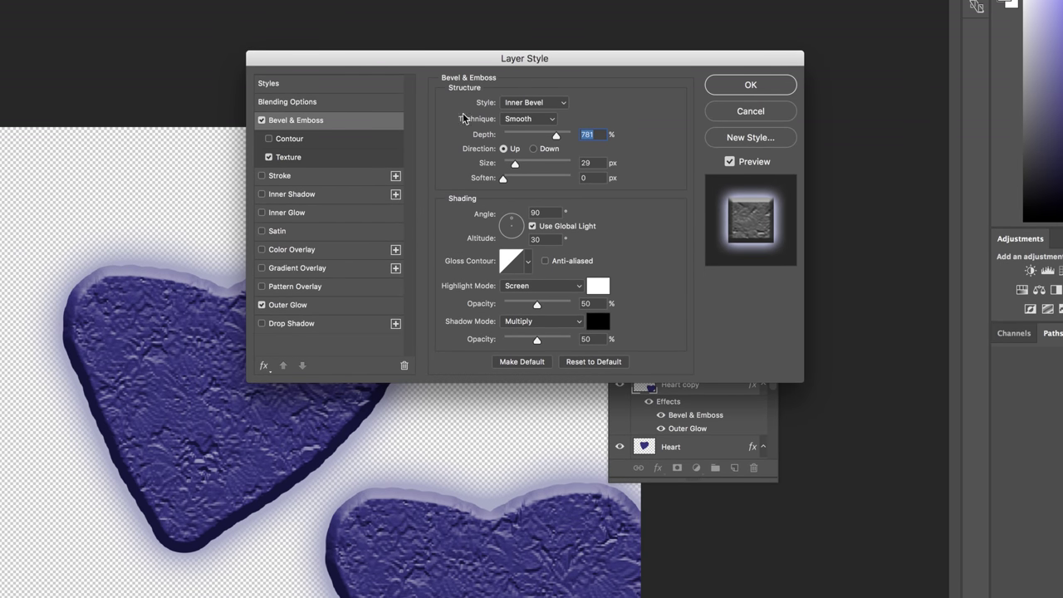
Give the Heart copy a muted purple (#605a9a) Color Overlay at 58% opacity.
click(290, 252)
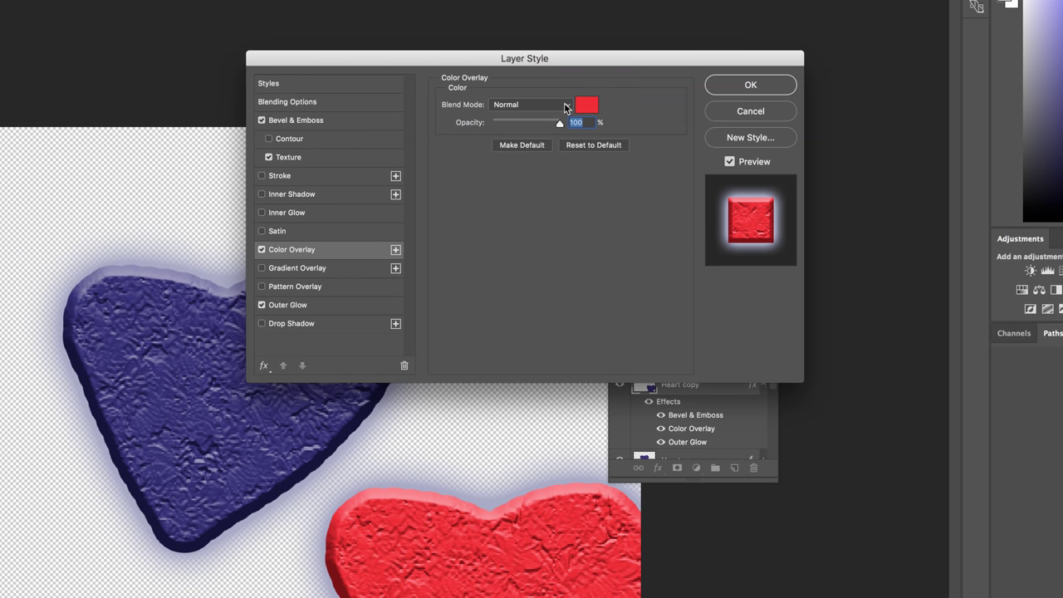
click(587, 105)
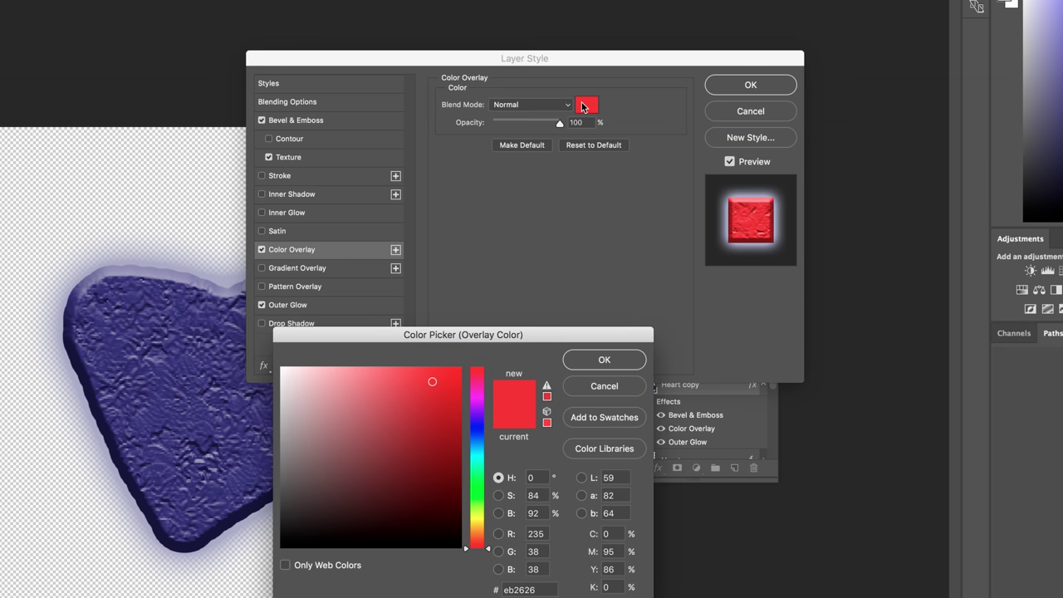
click(477, 425)
mouse_move(385, 434)
mouse_down()
mouse_move(340, 439)
mouse_move(356, 439)
mouse_up()
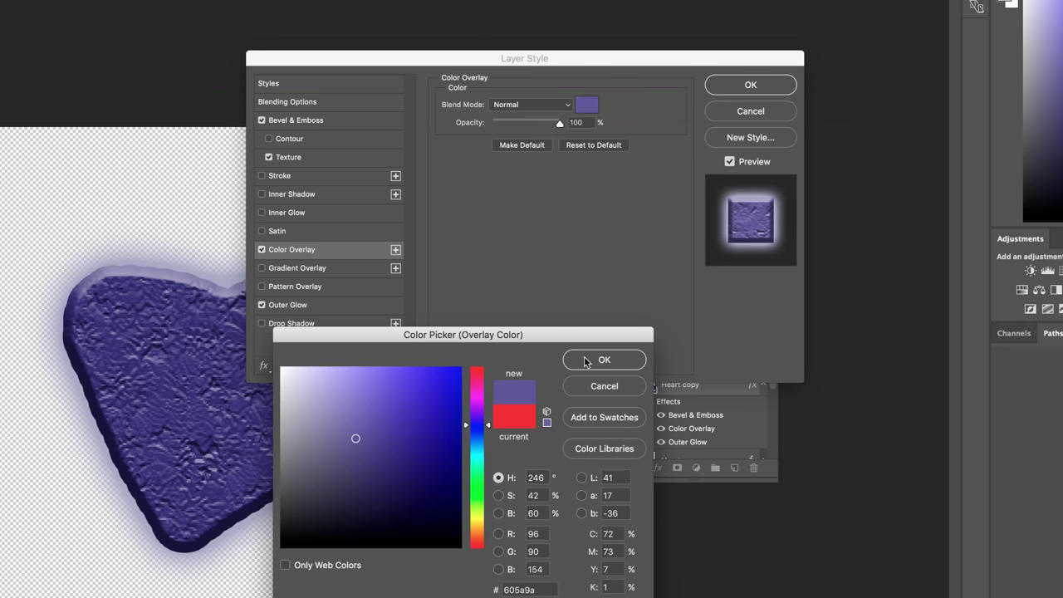
click(591, 362)
drag(559, 123, 531, 124)
click(751, 86)
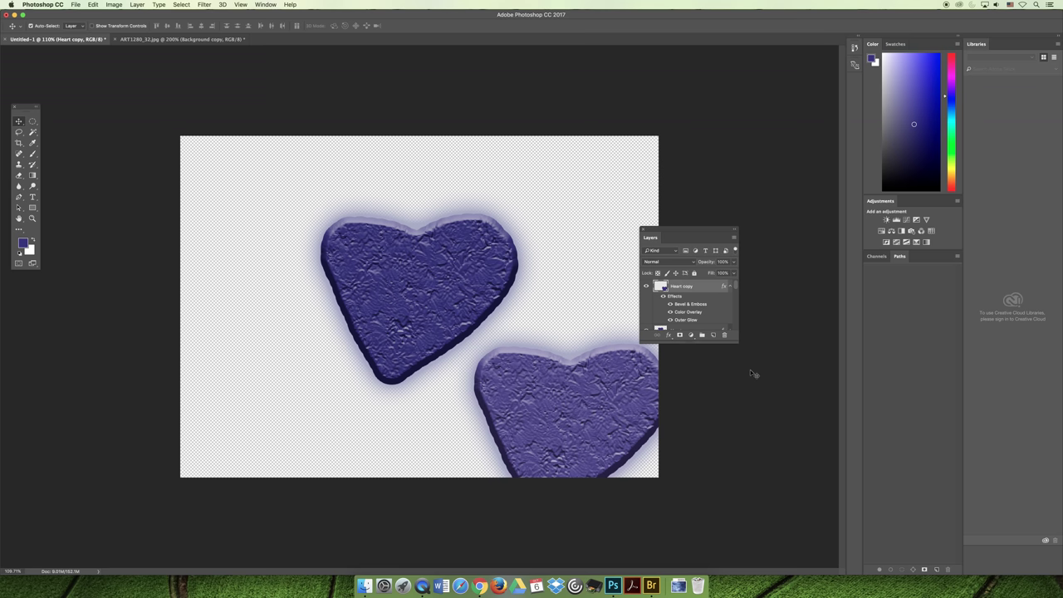
click(185, 42)
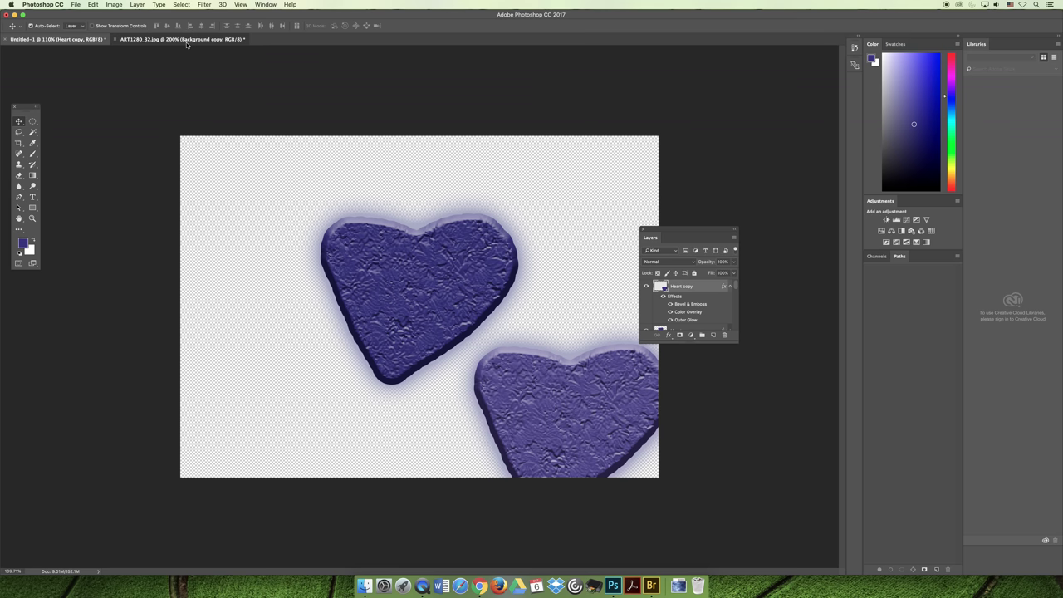
click(55, 39)
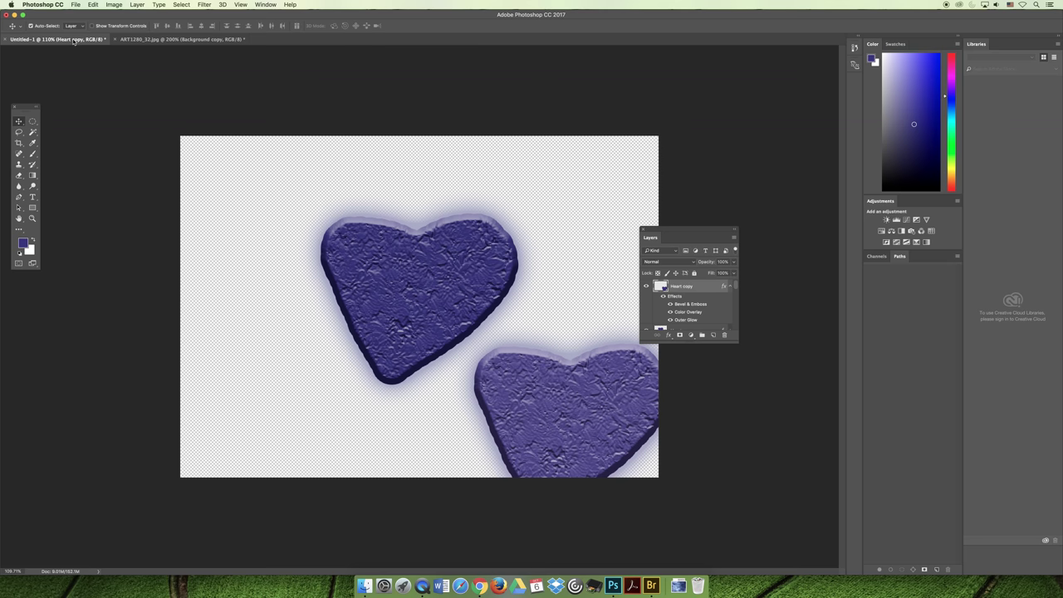
double_click(693, 305)
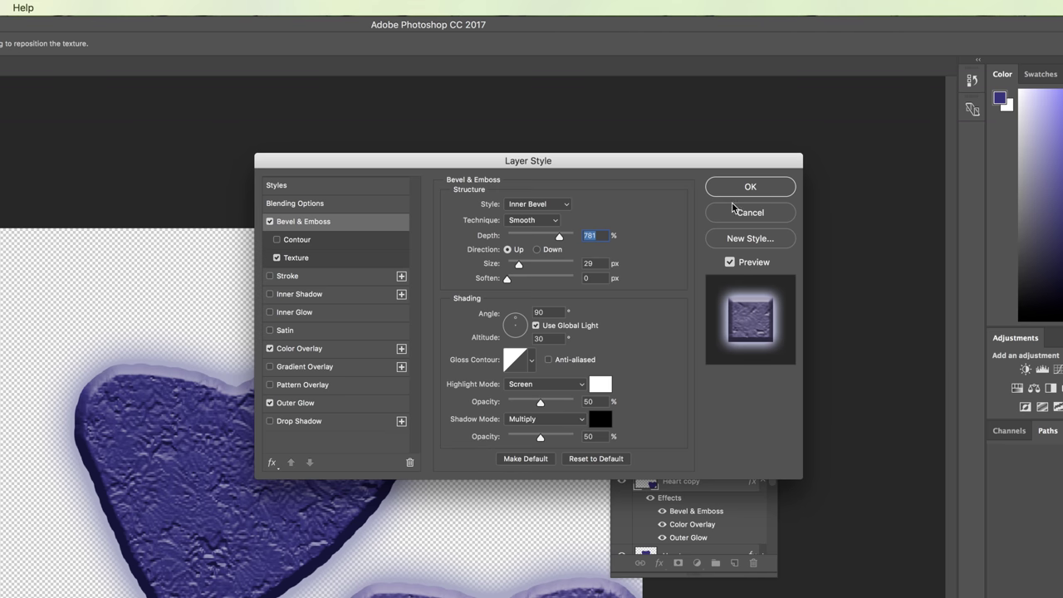
click(296, 349)
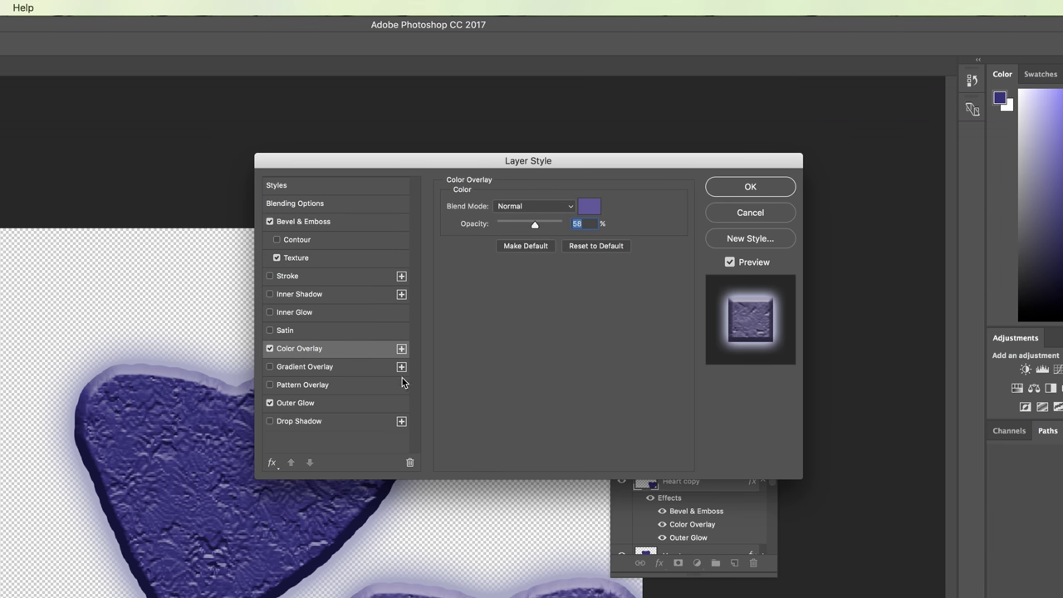
click(302, 405)
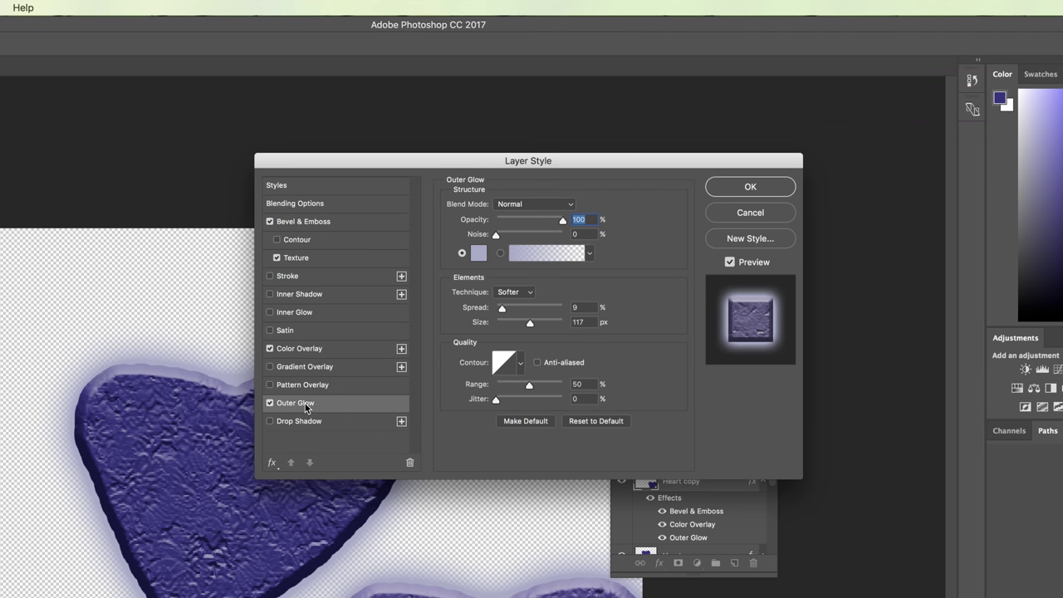
click(738, 219)
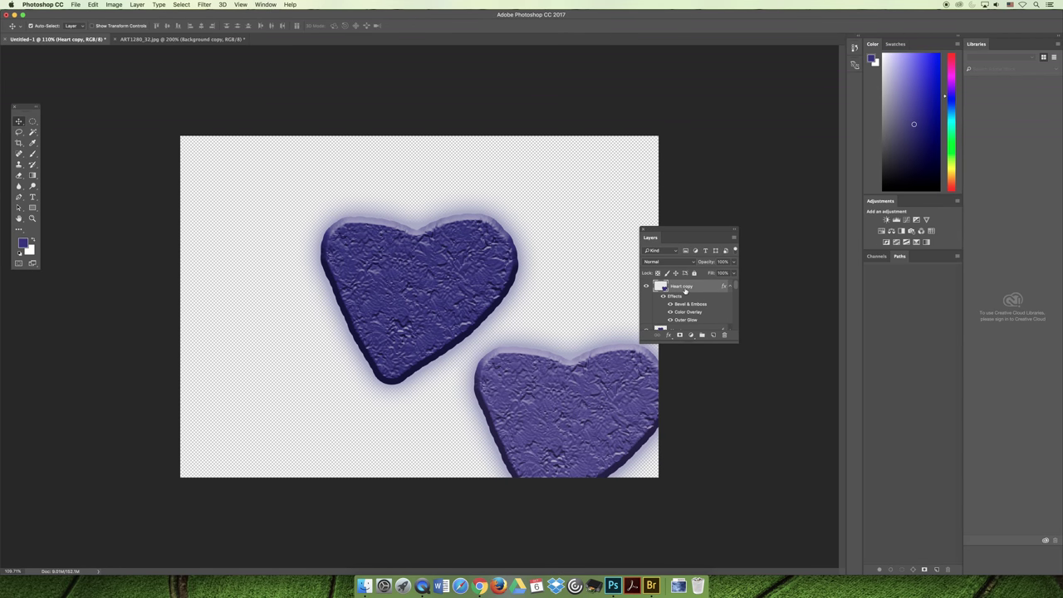
drag(685, 288, 524, 254)
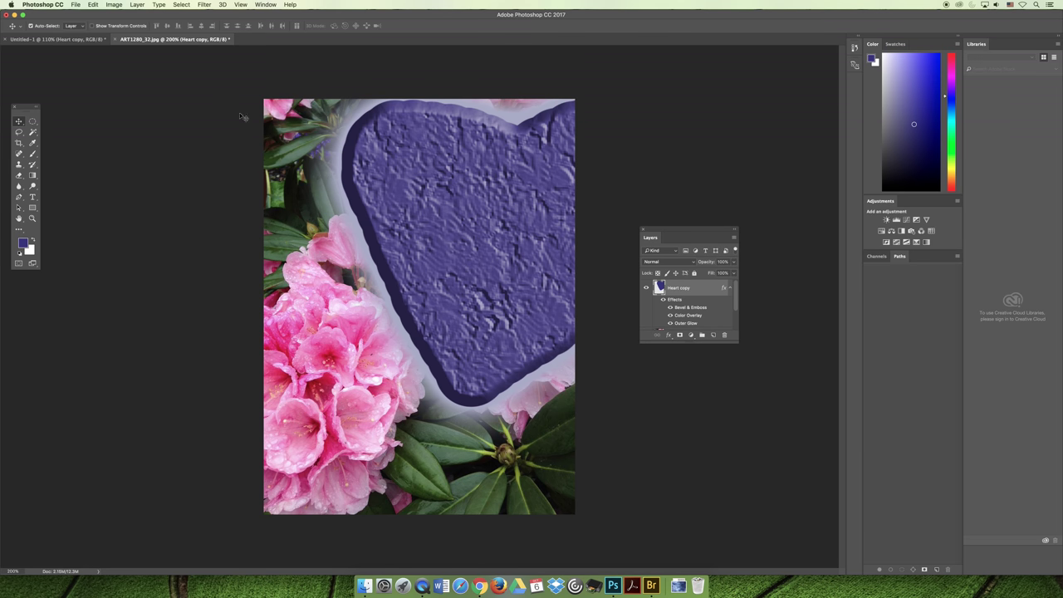
Free Transform the Heart copy on the flower photo to about 46% and place it upper left.
click(96, 4)
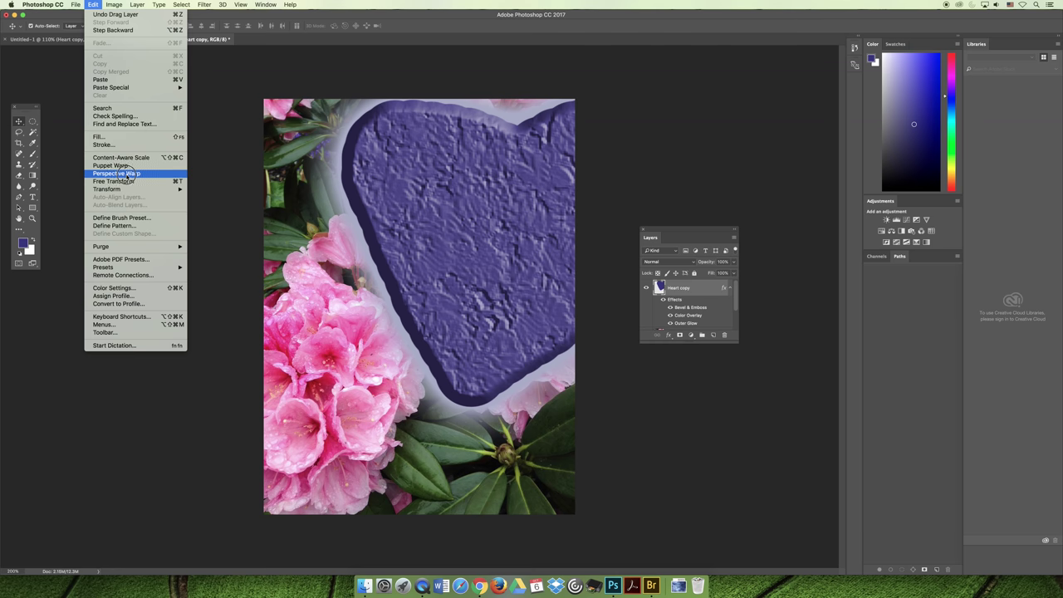
click(124, 176)
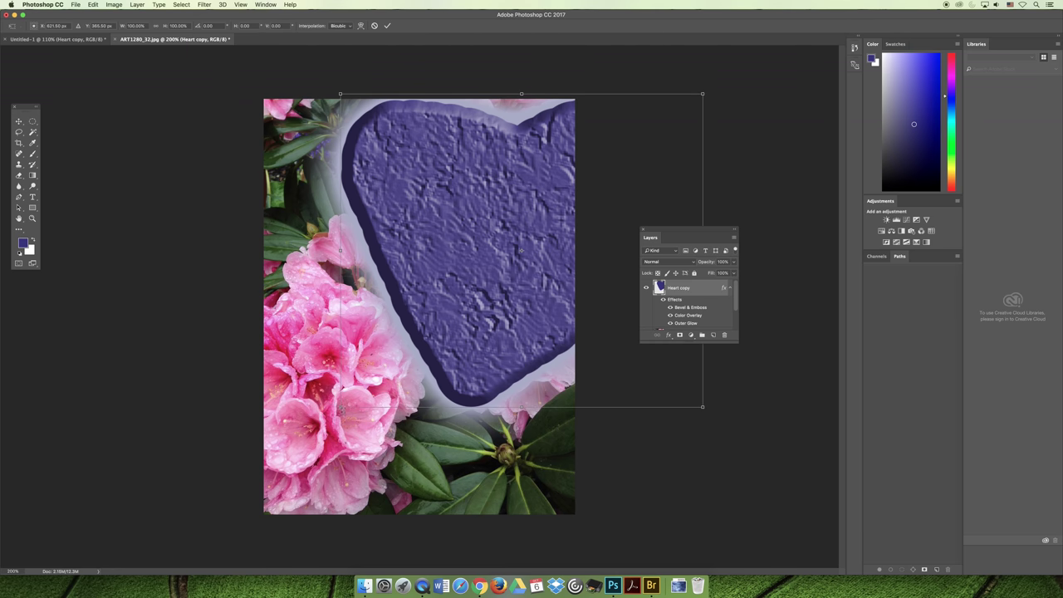
drag(340, 409, 513, 213)
drag(572, 120, 351, 190)
drag(686, 342, 684, 460)
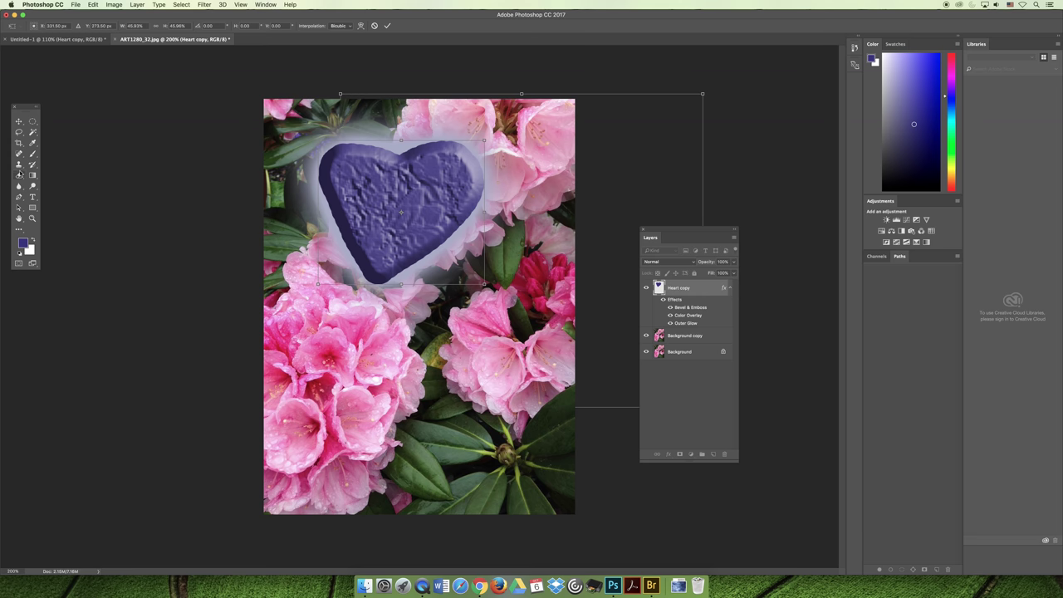
key(Return)
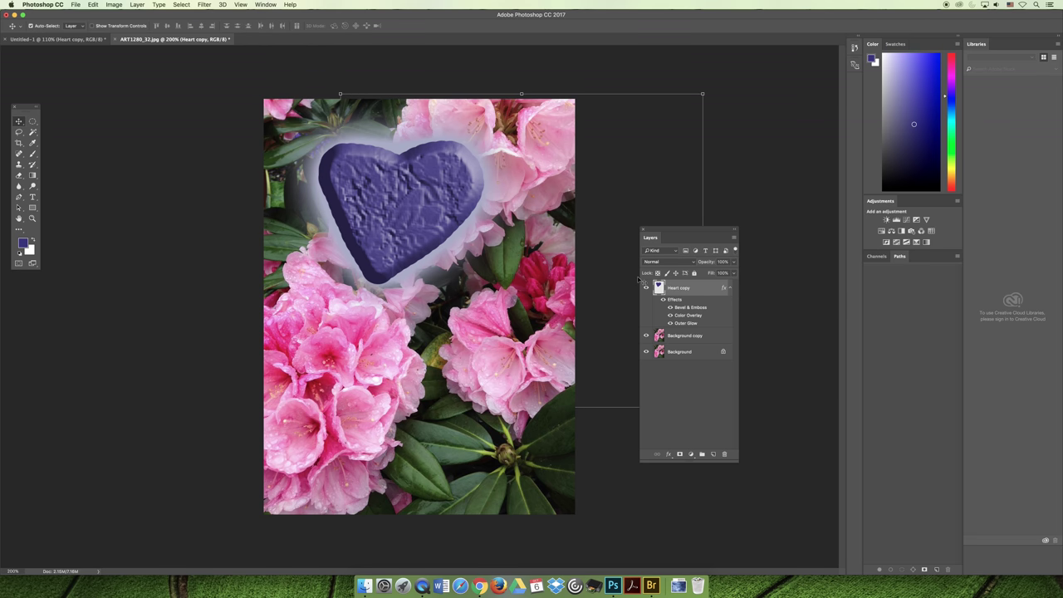
Brush a large purple embossed blob over the flowers near the bottom of the photo.
click(33, 154)
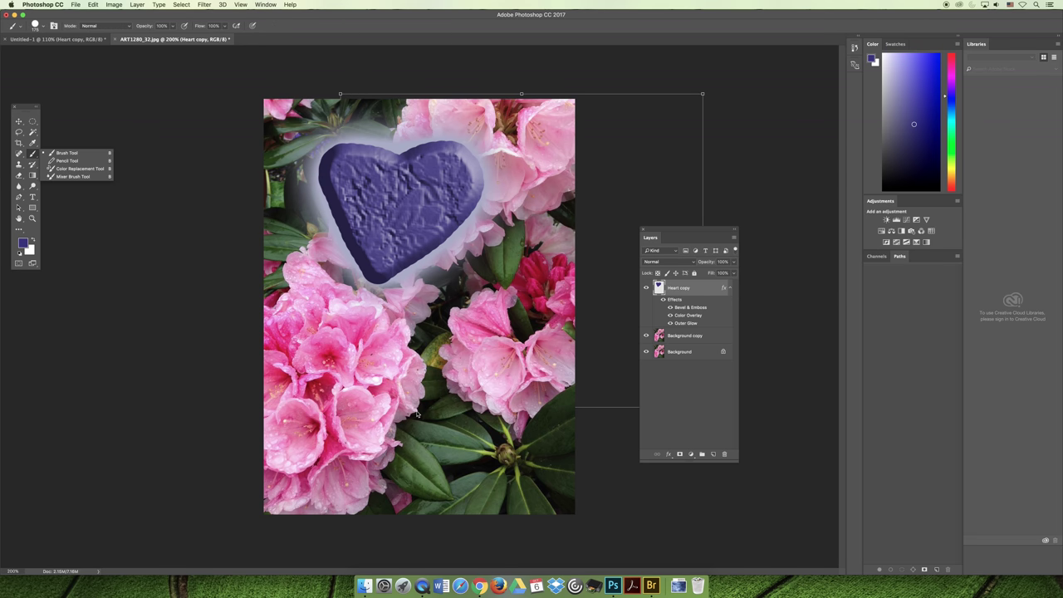
click(66, 153)
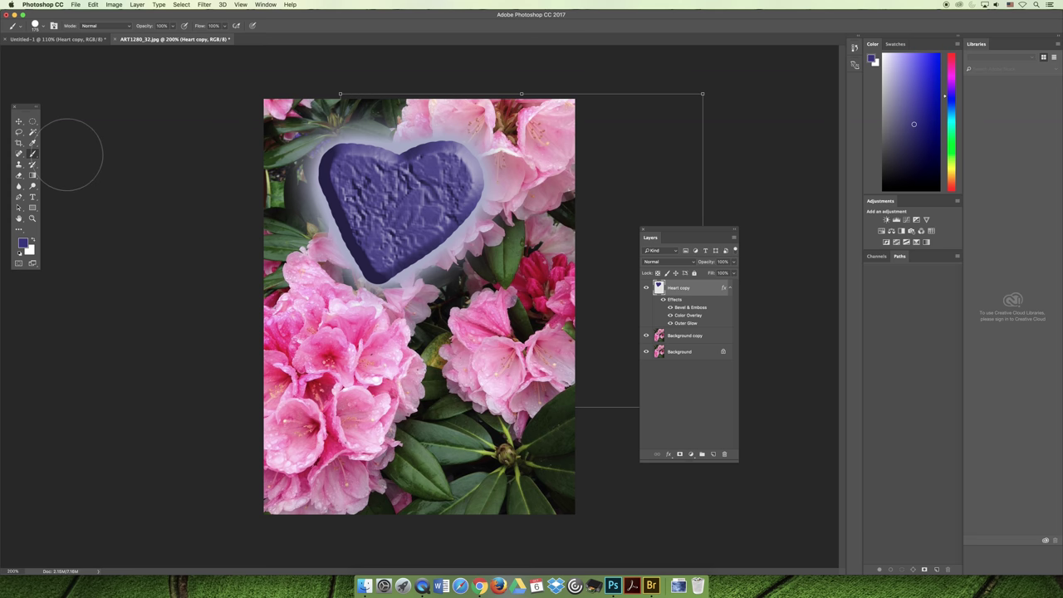
mouse_move(453, 391)
mouse_down()
mouse_move(453, 419)
mouse_move(436, 378)
mouse_move(498, 465)
mouse_move(431, 465)
mouse_up()
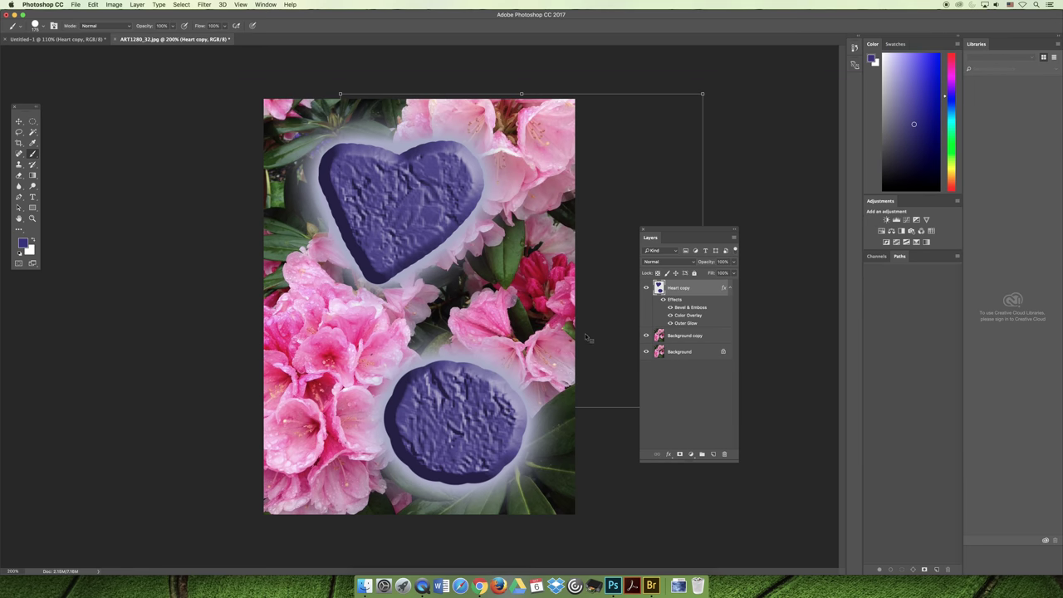
mouse_move(478, 374)
mouse_down()
mouse_move(477, 407)
mouse_move(374, 415)
mouse_move(466, 486)
mouse_move(448, 436)
mouse_up()
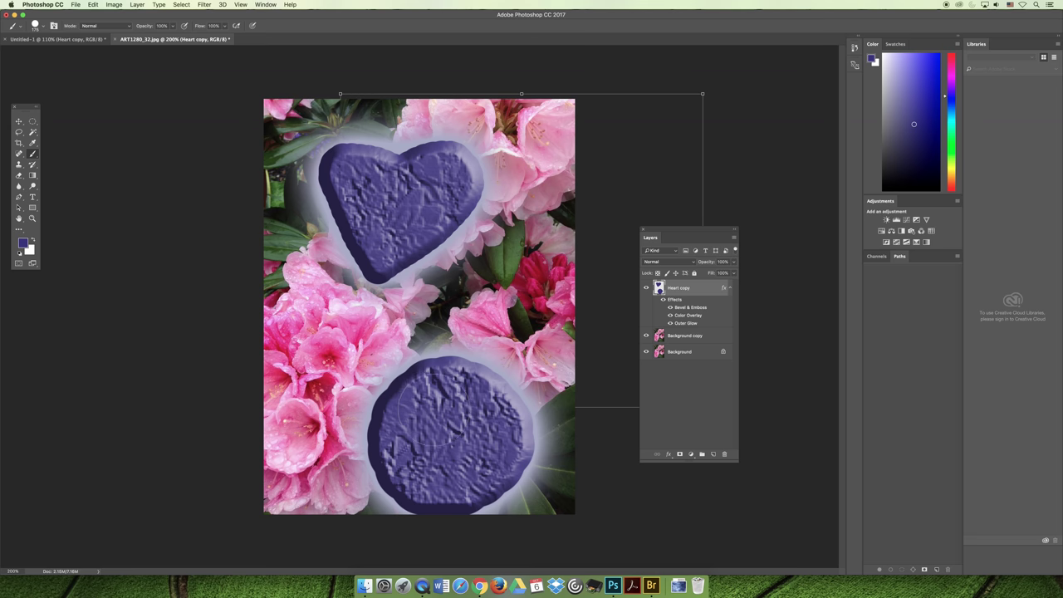
Lasso and delete the upper heart, then clear the selection.
click(19, 131)
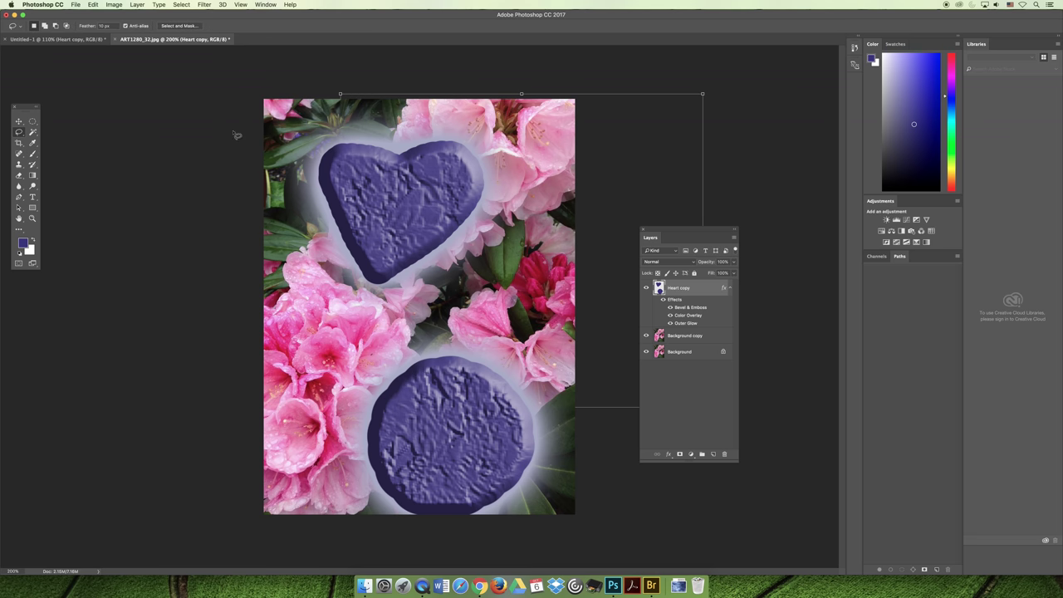
mouse_move(306, 132)
mouse_down()
mouse_move(259, 280)
mouse_move(310, 336)
mouse_move(380, 332)
mouse_move(449, 306)
mouse_move(528, 214)
mouse_move(475, 121)
mouse_move(396, 110)
mouse_up()
key(Delete)
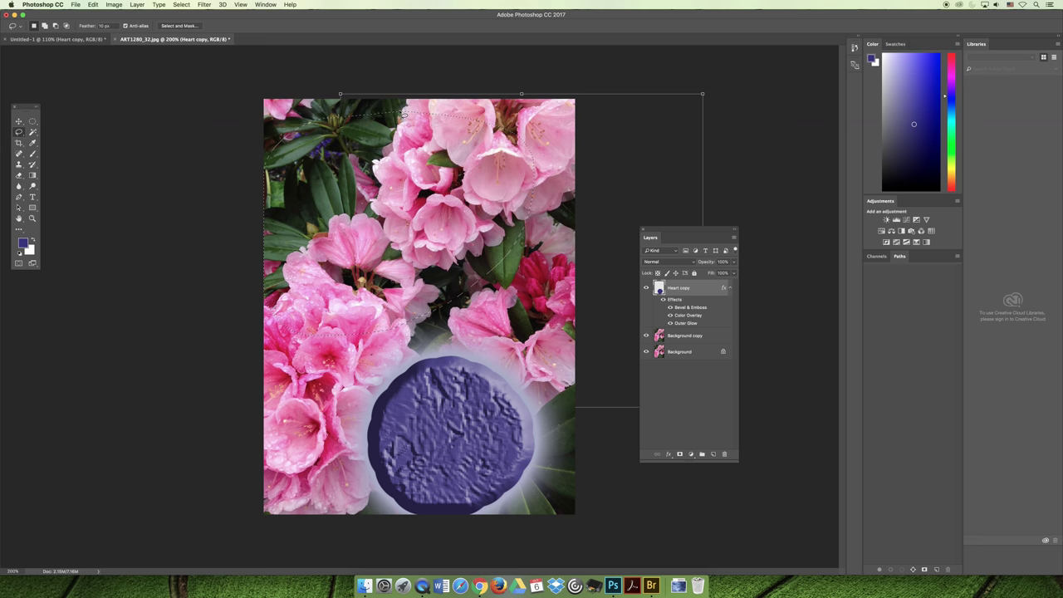
key(super+d)
click(18, 121)
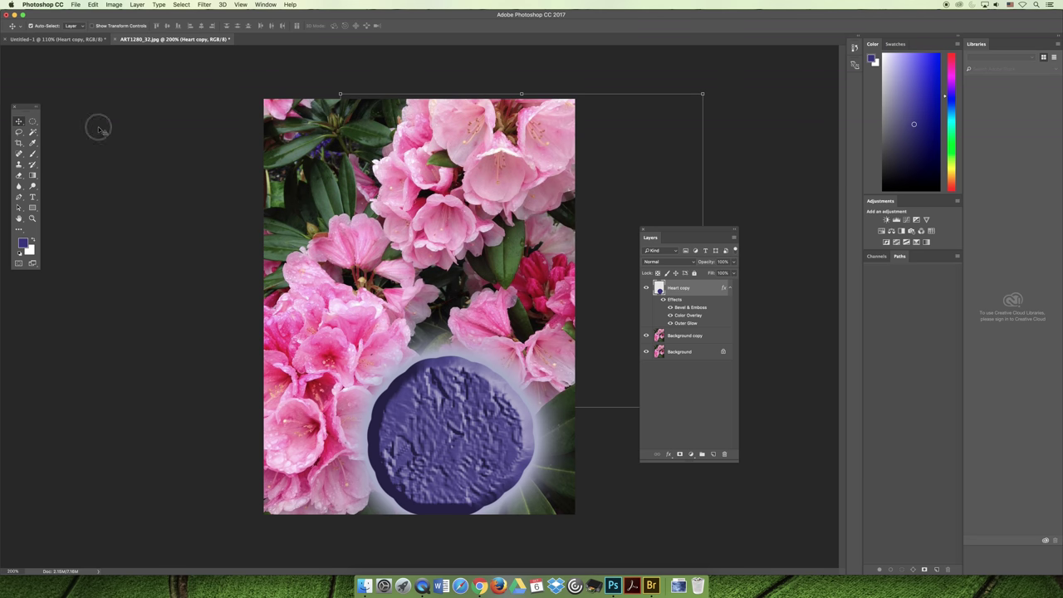
click(181, 143)
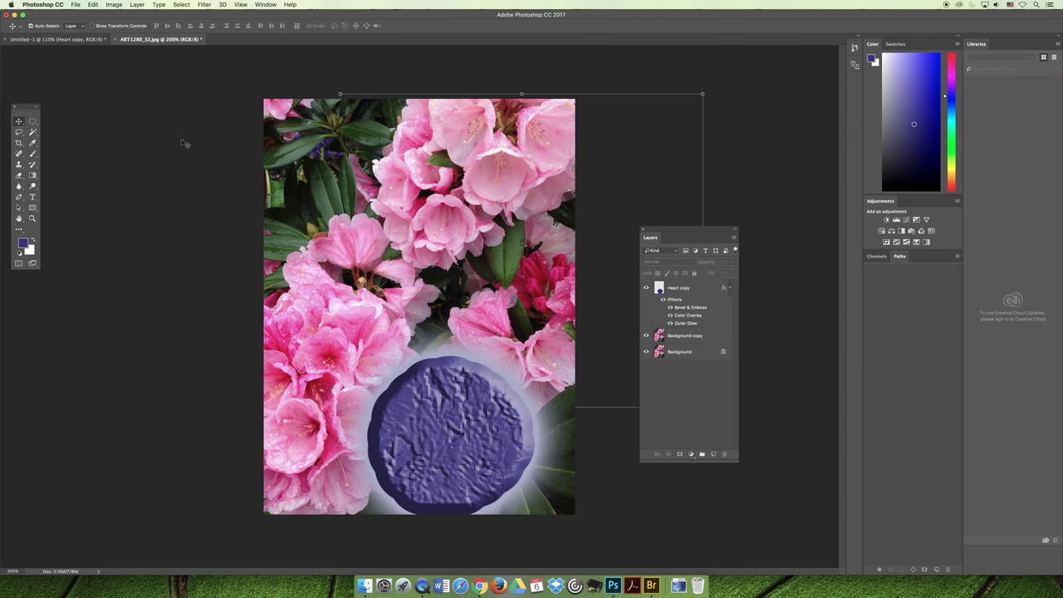